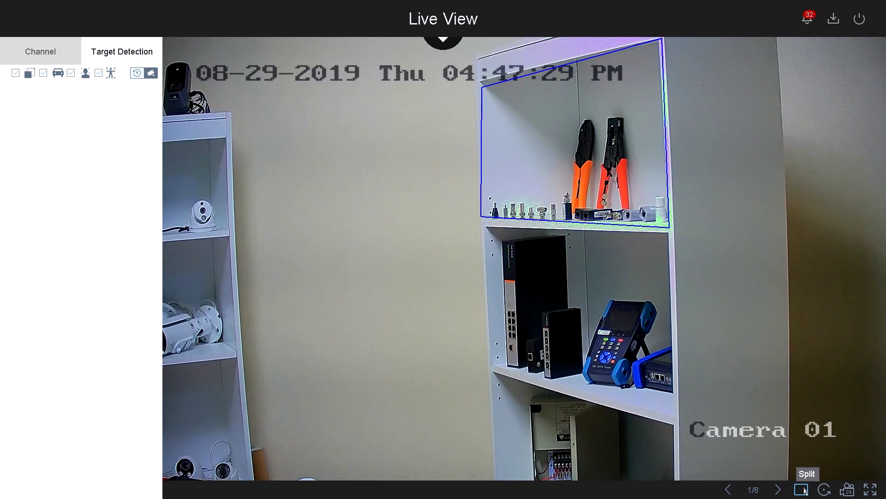
- Change the Live View window split to the 1+7 layout
left_click(804, 492)
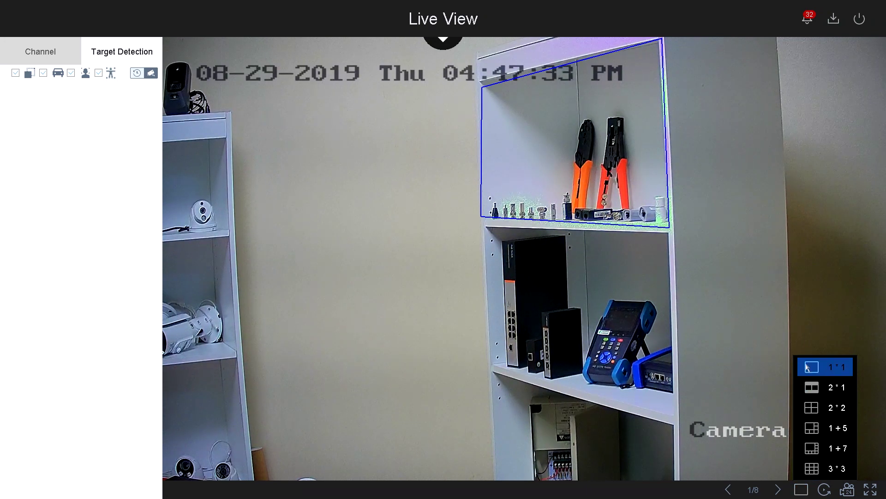
left_click(812, 454)
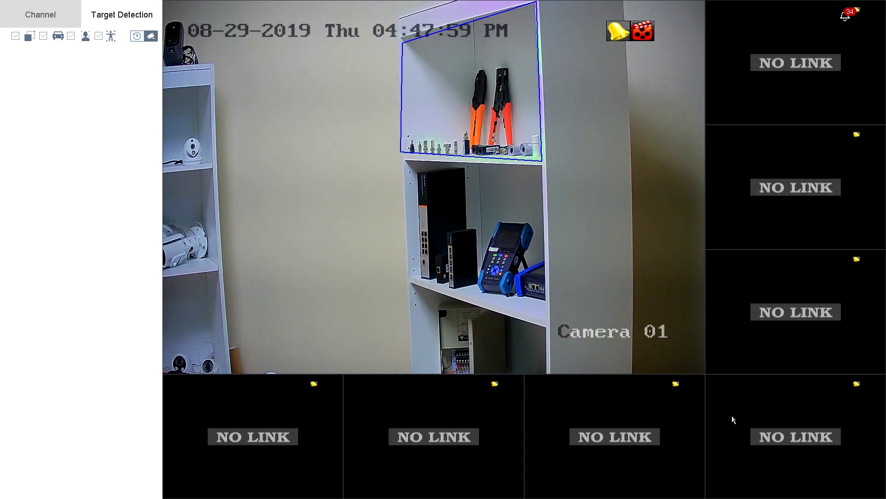
mouse_move(623, 324)
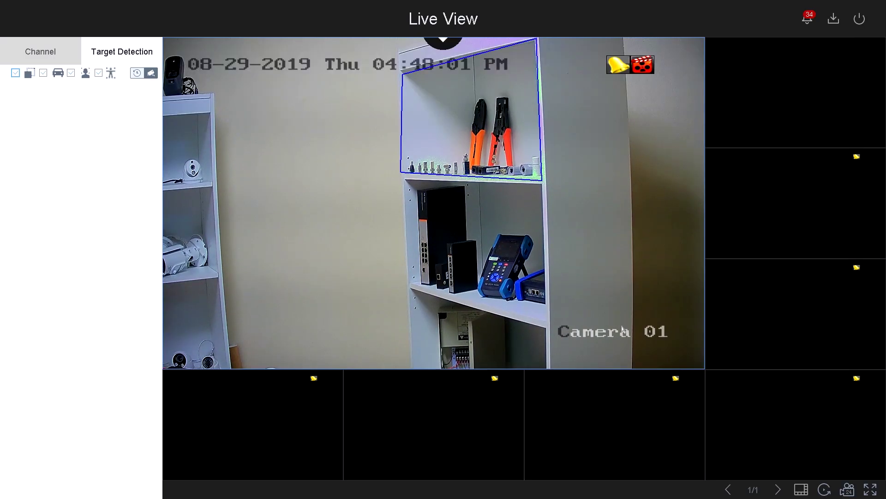
- Look at the logout and shutdown options without choosing one, and check the backup status
left_click(860, 19)
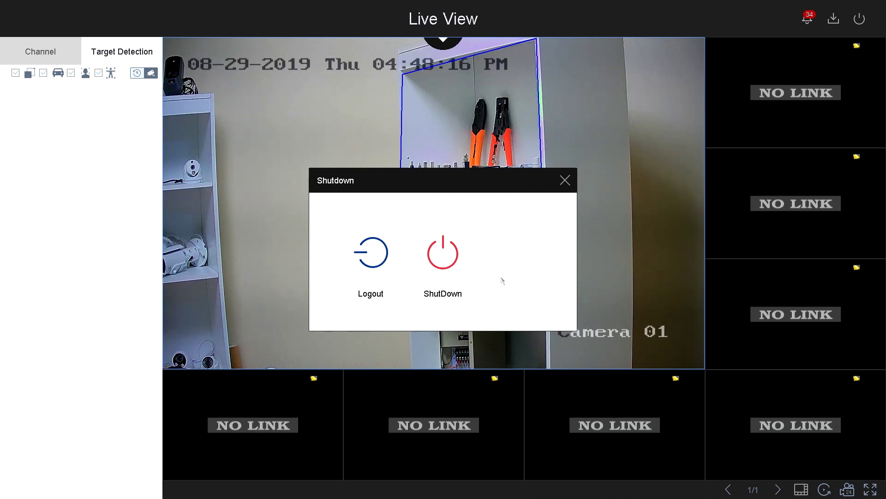
left_click(564, 180)
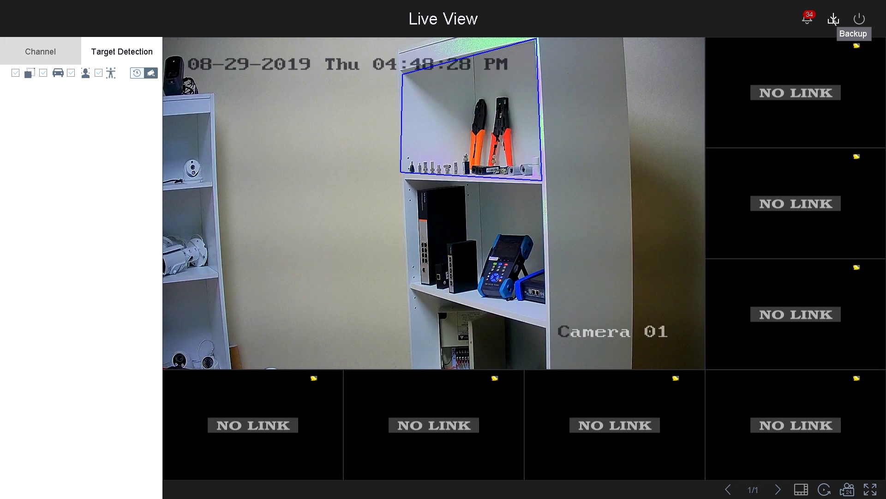
left_click(834, 20)
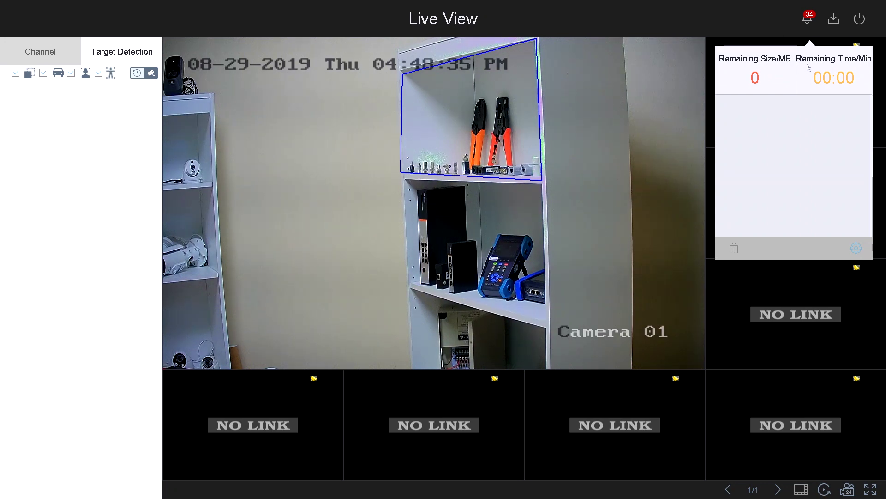
mouse_move(807, 24)
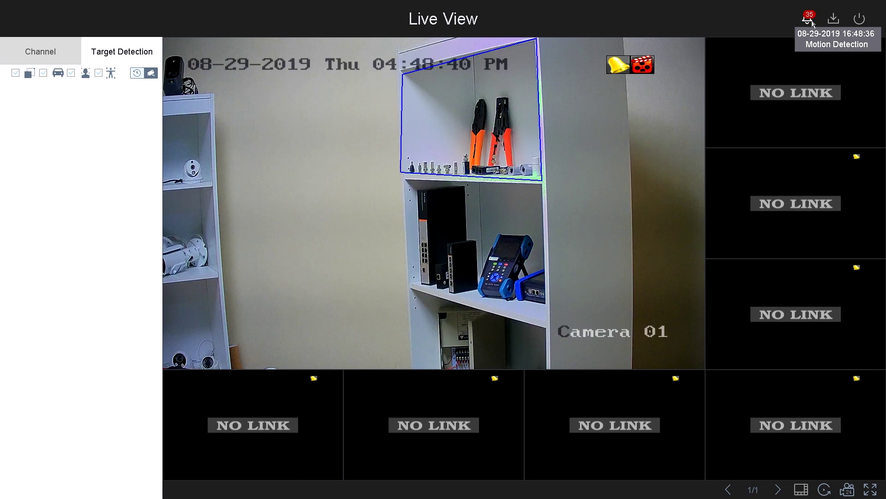
- Review the alarm information for exceptions, basic events and smart events, and close it
left_click(807, 21)
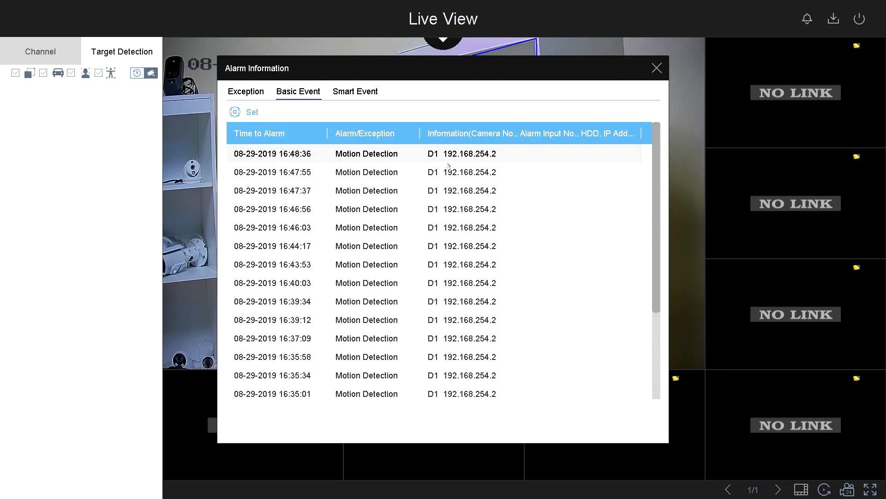
scroll(434, 210, "down", 1)
scroll(434, 210, "down", 2)
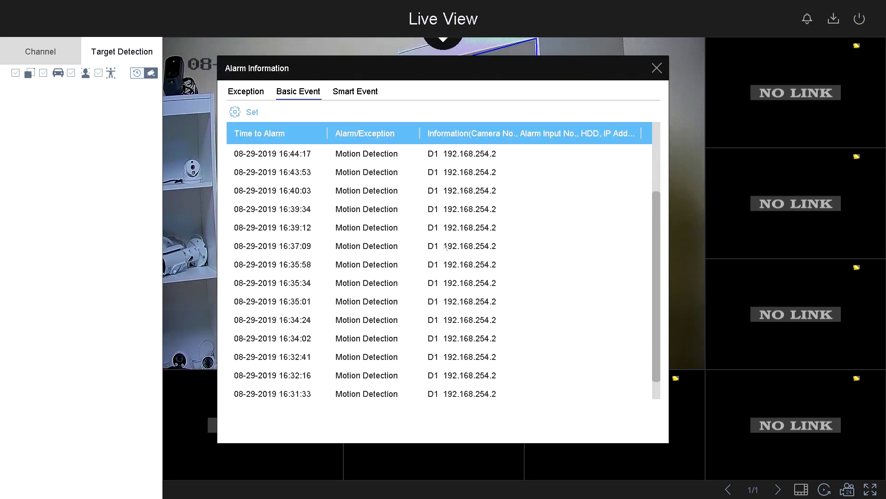
scroll(444, 245, "down", 1)
left_click(250, 91)
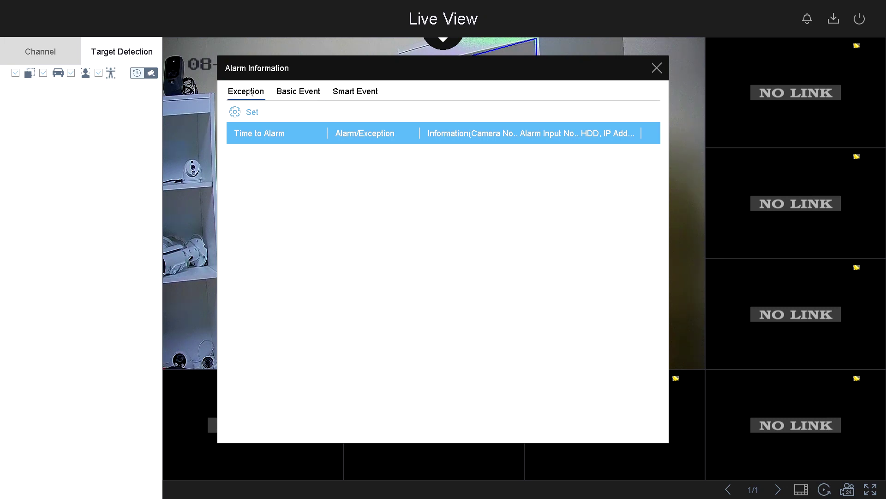
left_click(304, 95)
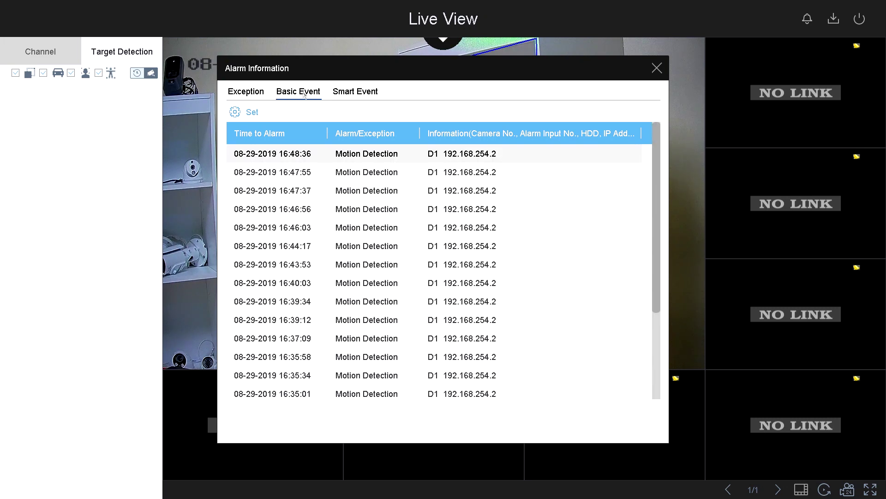
left_click(368, 95)
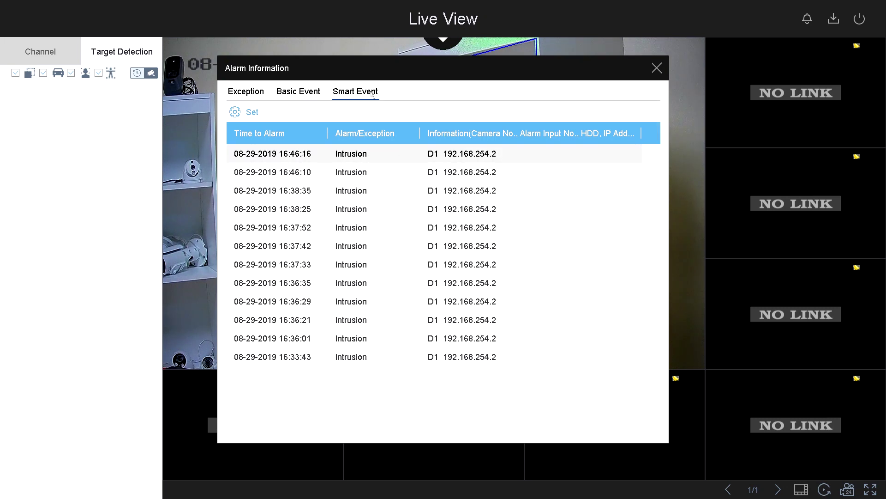
left_click(657, 67)
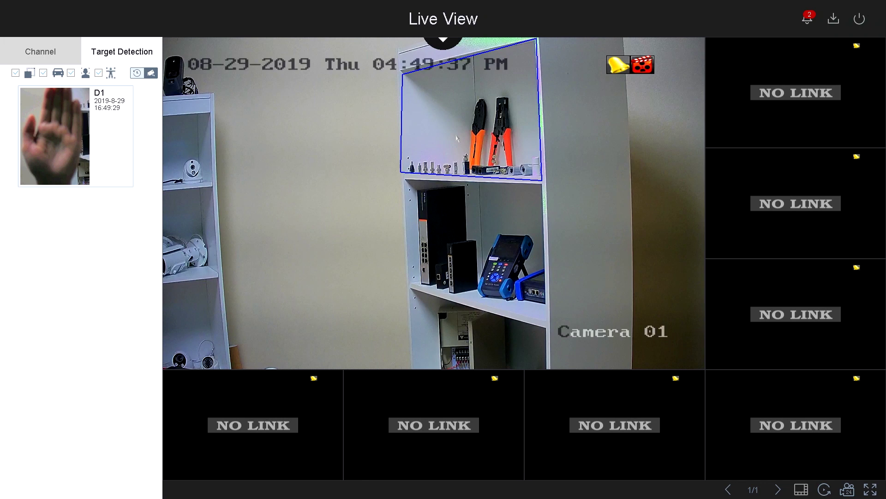
- Show the camera channel list in Live View in place of the target detections
mouse_move(95, 153)
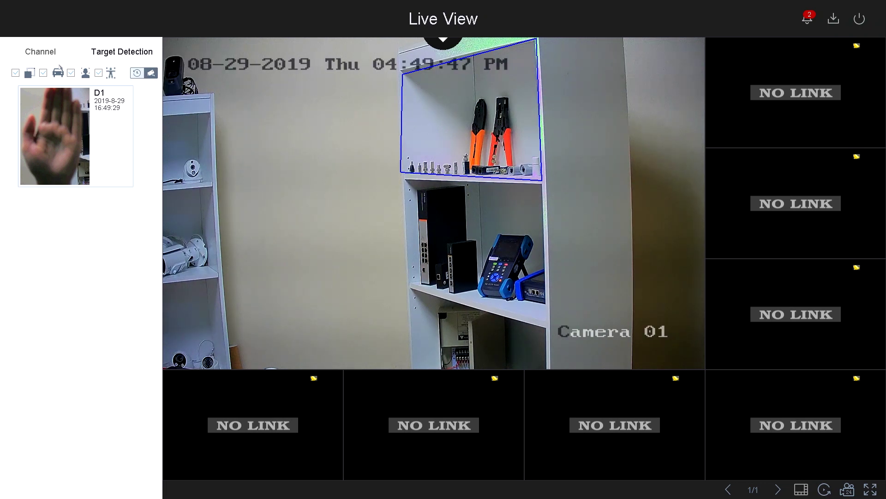
left_click(46, 56)
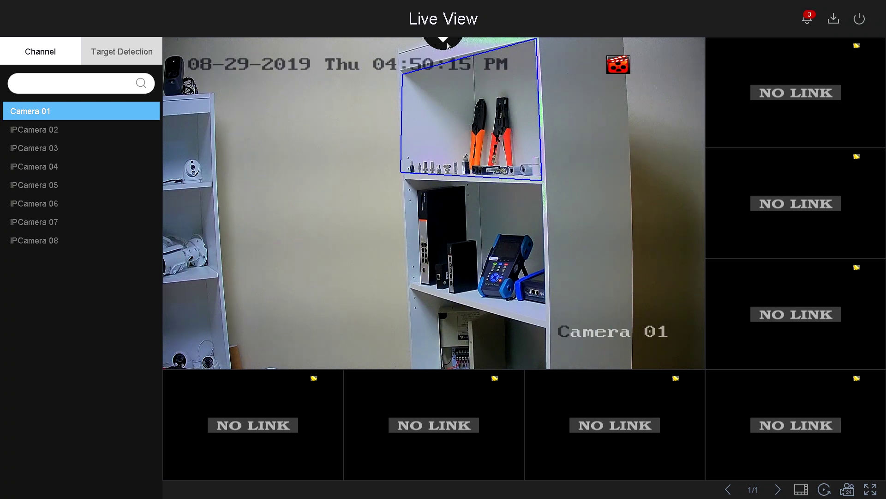
- Open Playback and play the Camera 01 recording from 29 August 2019
left_click(444, 43)
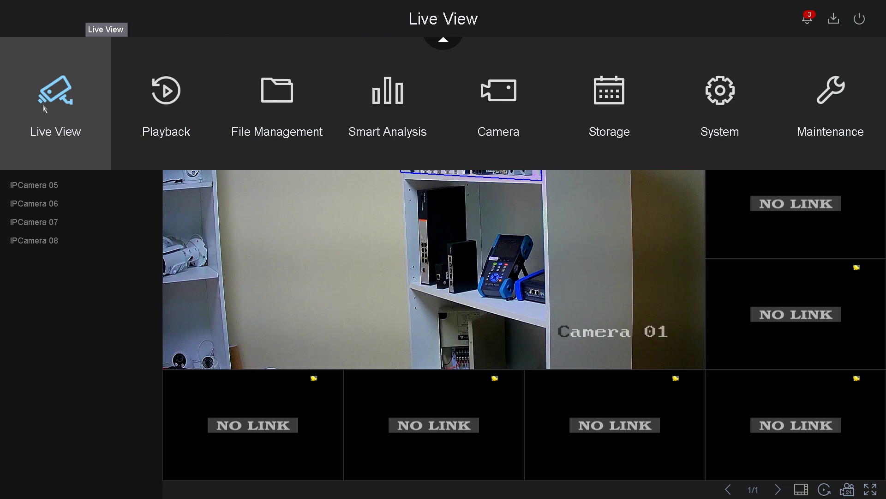
left_click(193, 103)
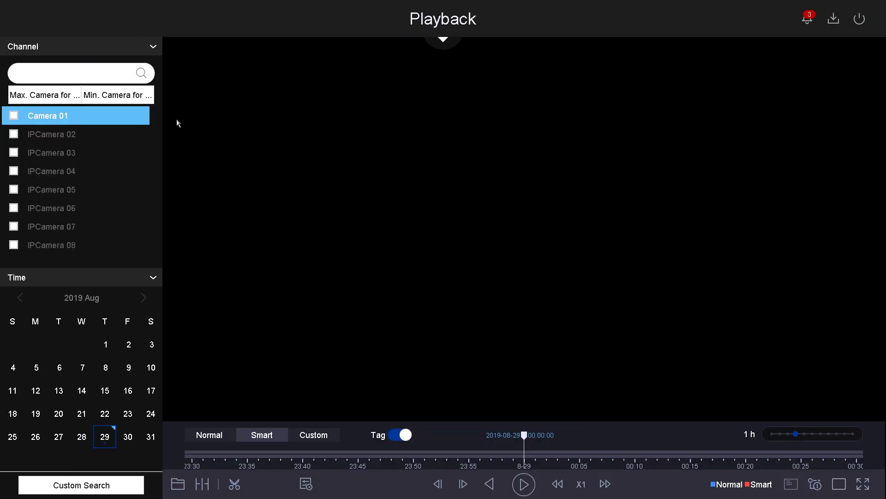
left_click(14, 115)
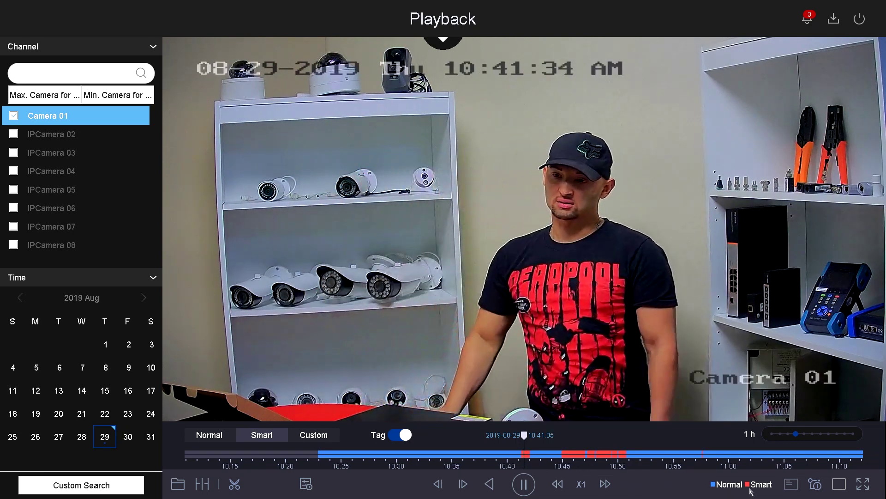
mouse_move(236, 98)
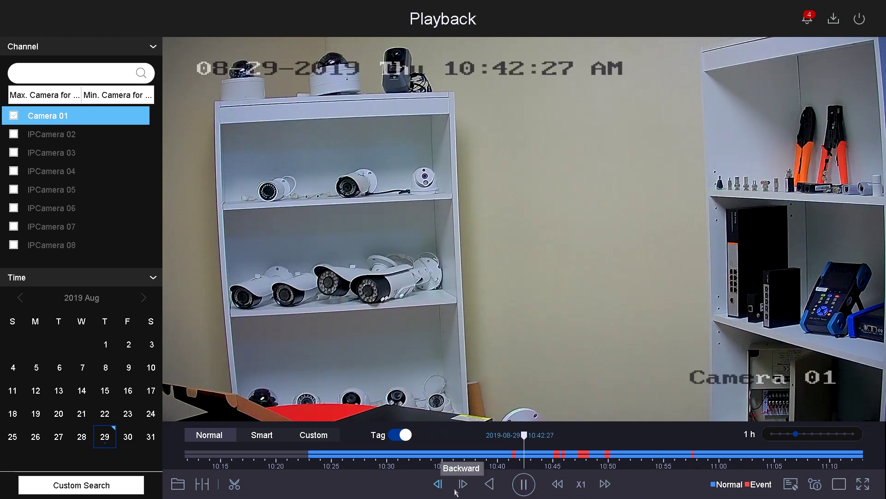
left_click(525, 485)
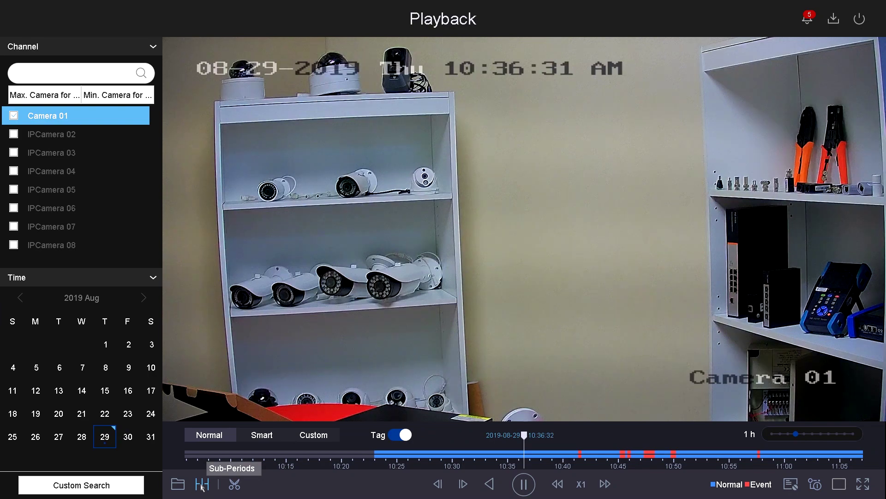
- View the Camera 01 recording in sub-periods and inspect external file playback, returning to regular playback after each
left_click(202, 484)
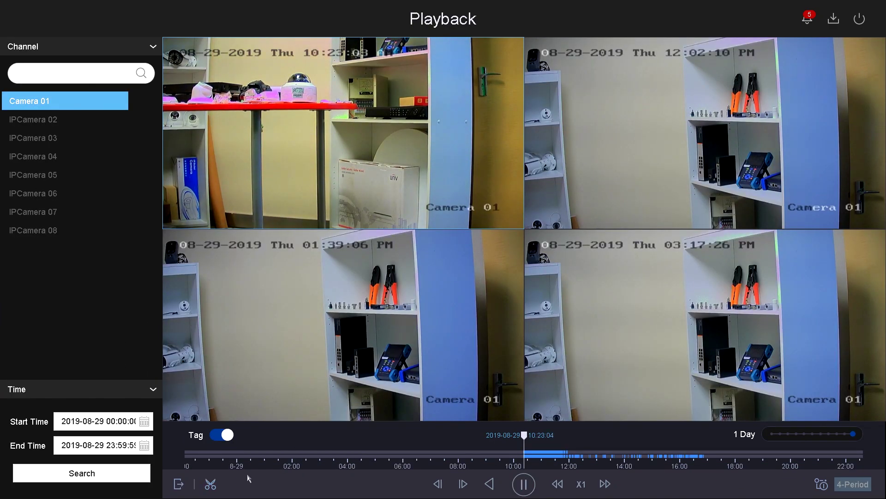
left_click(178, 484)
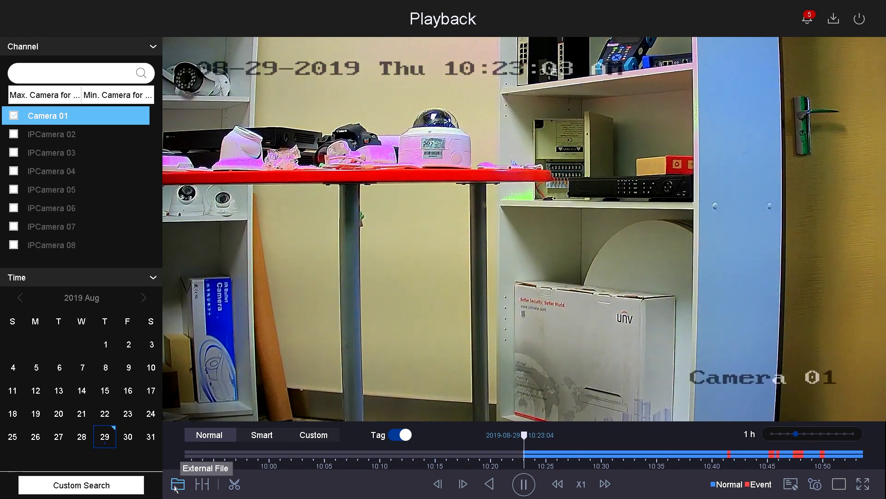
left_click(177, 484)
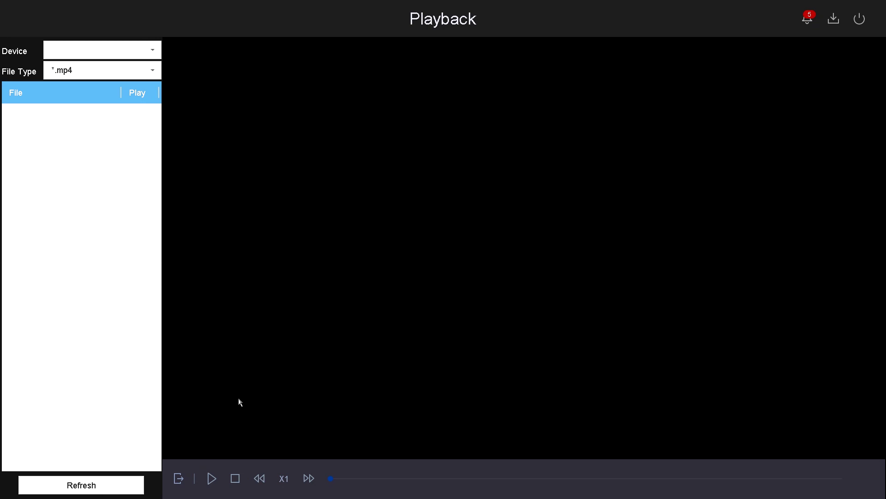
left_click(179, 480)
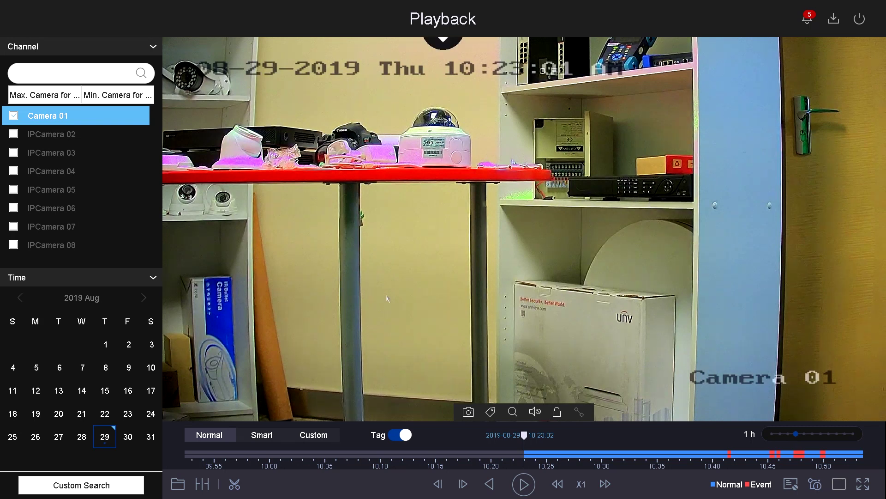
left_click(444, 44)
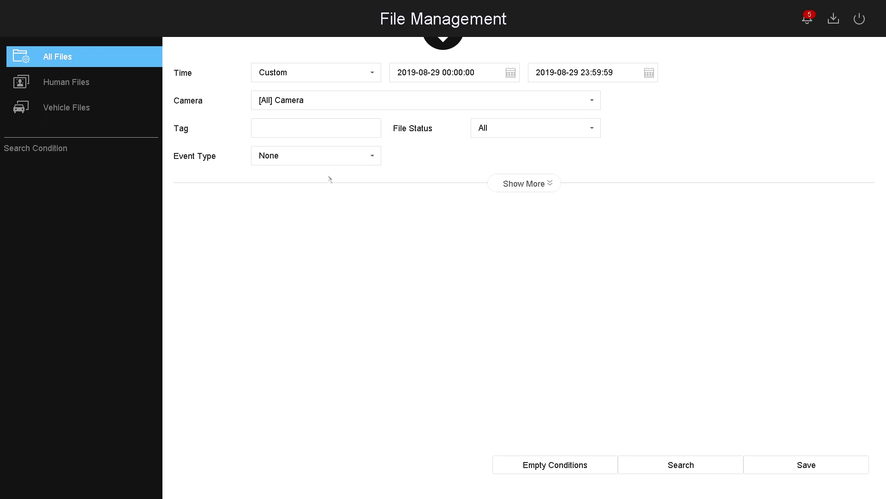
left_click(372, 155)
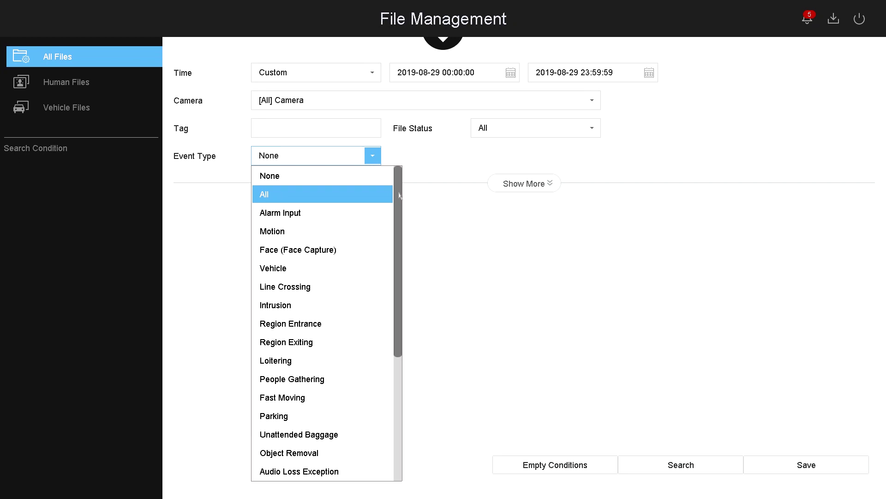
mouse_move(399, 205)
left_mouse_down()
mouse_move(401, 342)
mouse_move(400, 203)
left_mouse_up()
left_click(420, 155)
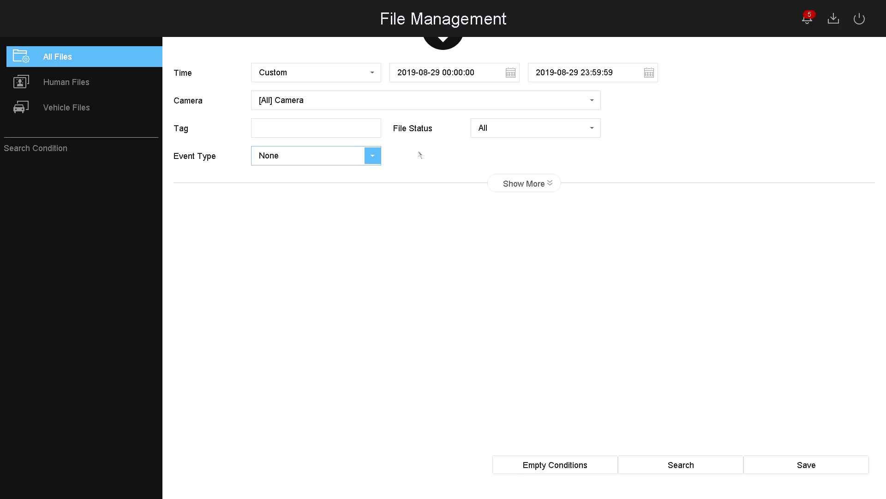
left_click(689, 471)
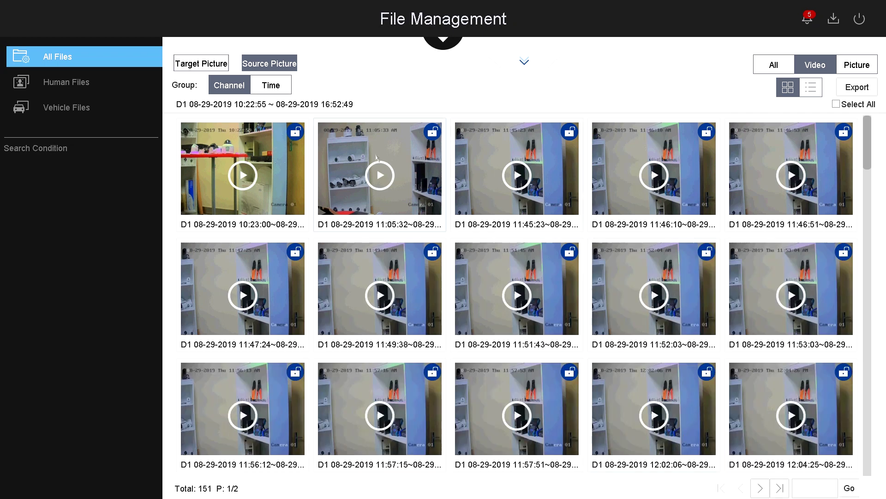
- Preview the D1 video clip starting at 11:45:23, close the preview and lock the clip
left_click(545, 165)
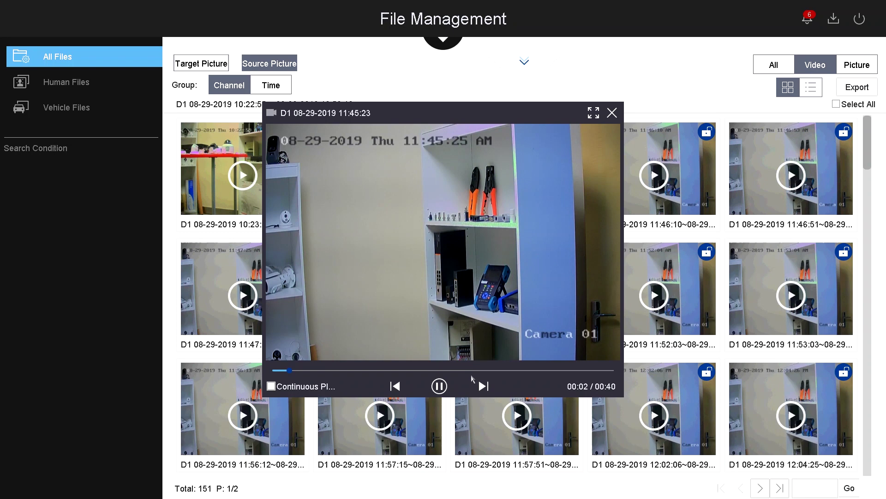
left_click(612, 113)
left_click(572, 133)
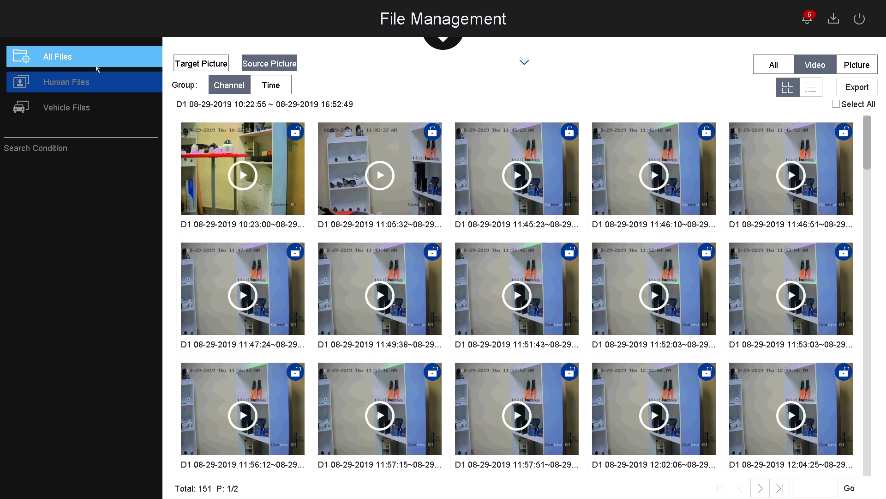
- Bring up the overview of the recorder's main modules from File Management
left_click(442, 42)
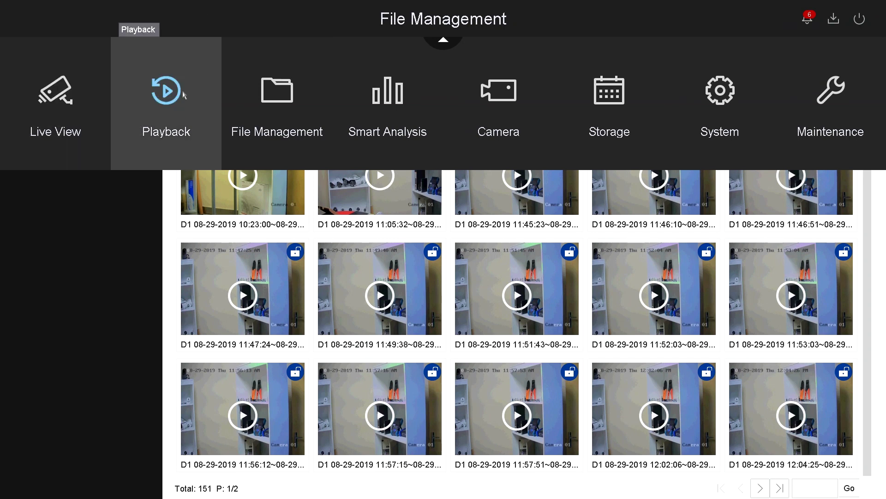